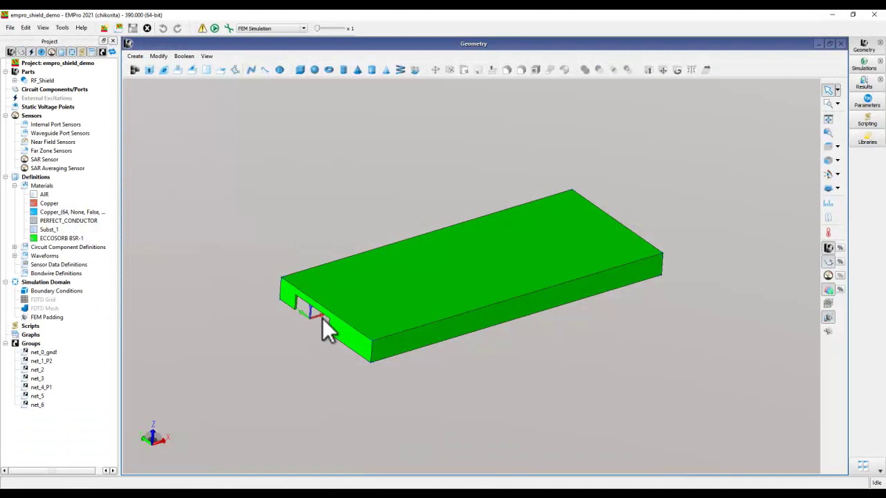
Save the RF shield project as empro_shield_demo, of type EMPro OpenAccess projects, in the ADS2021_Top10_Resons_lib library.
middle_drag(432, 351, 408, 359)
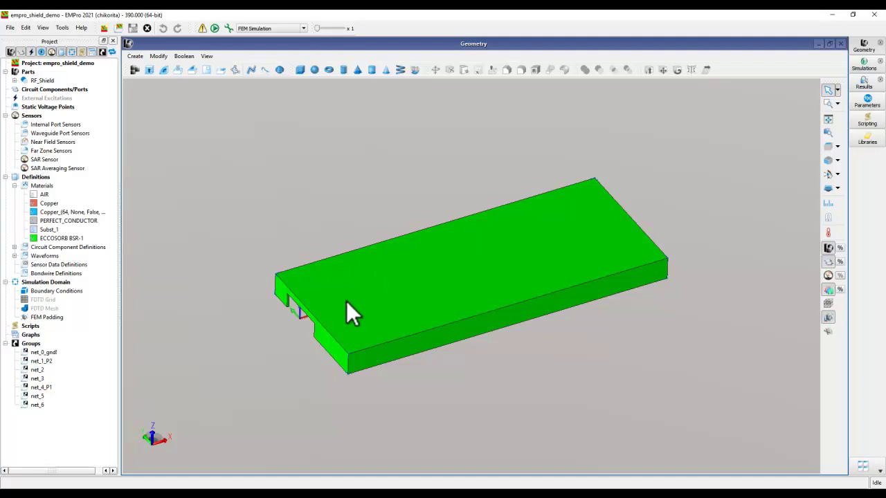
click(10, 28)
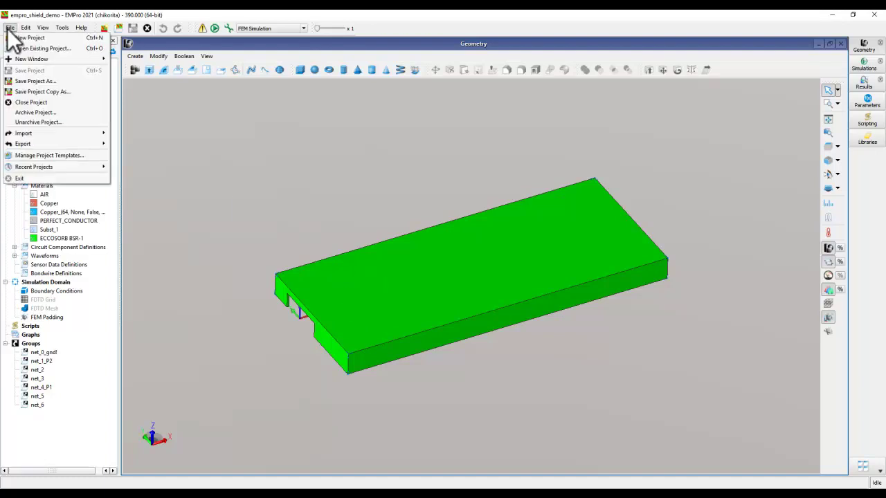
click(29, 80)
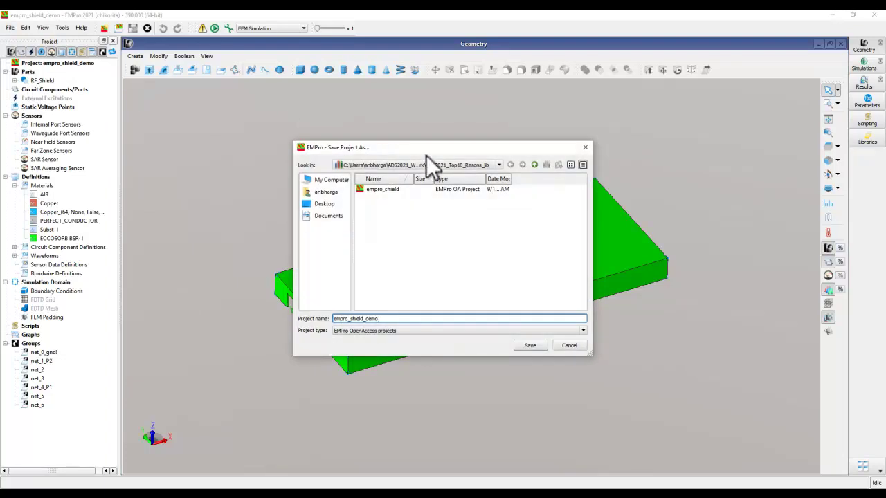
drag(591, 206, 698, 208)
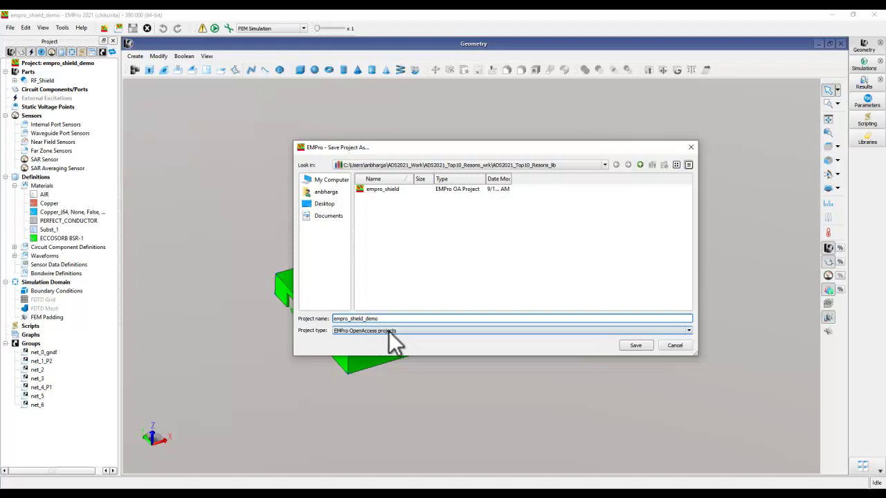
click(625, 345)
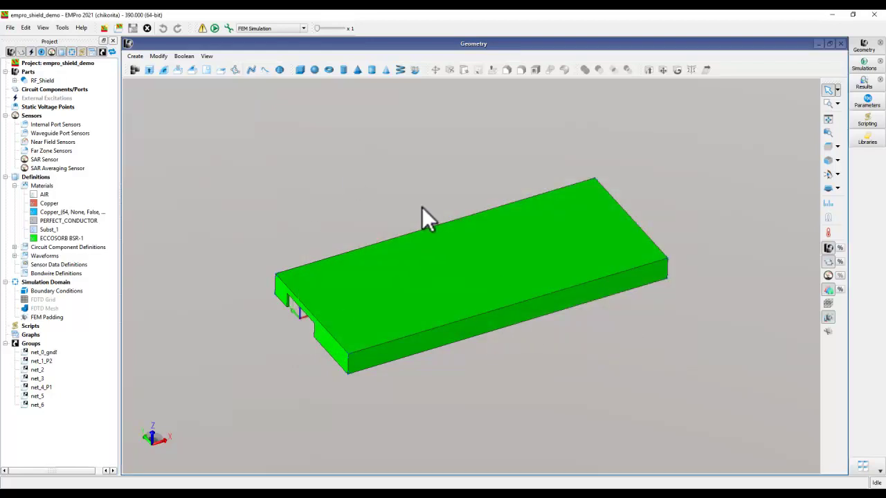
Switch to the EMPro window holding the IFA antenna and save that project as IFA_demo in ADS2021_Top10_Resons_lib.
mouse_move(418, 481)
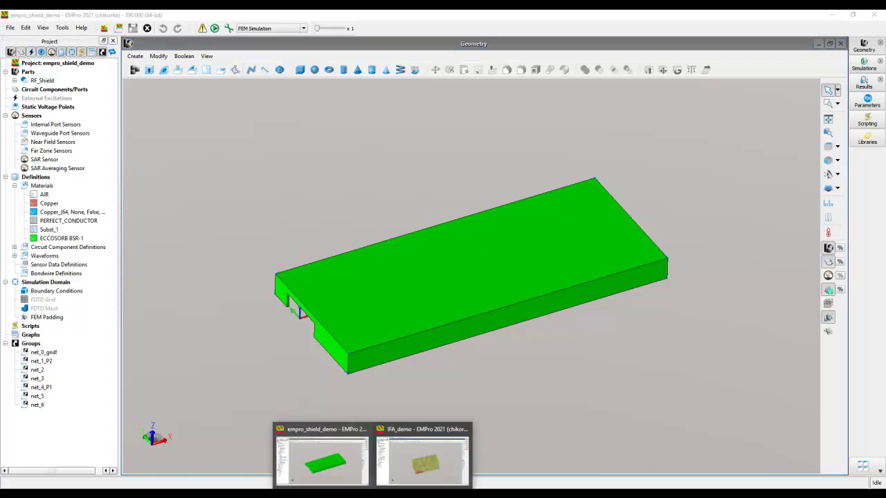
click(421, 465)
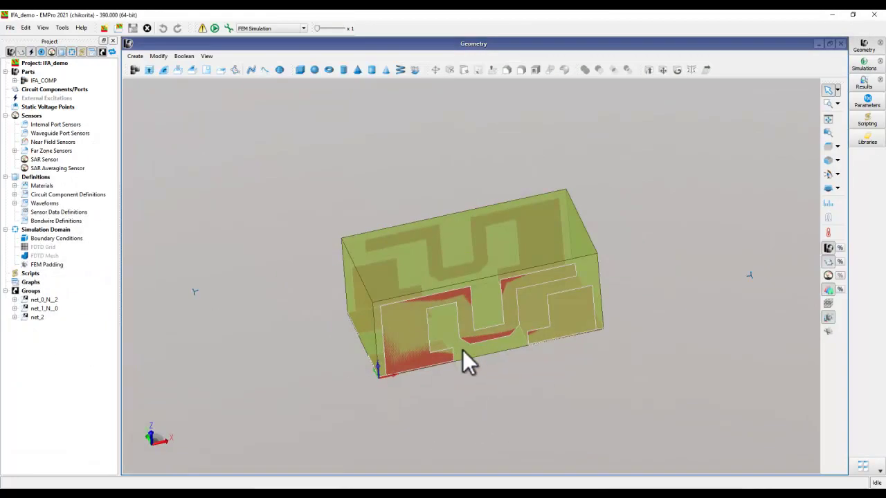
mouse_move(465, 359)
middle_down()
mouse_move(464, 323)
mouse_move(494, 379)
mouse_move(463, 343)
middle_up()
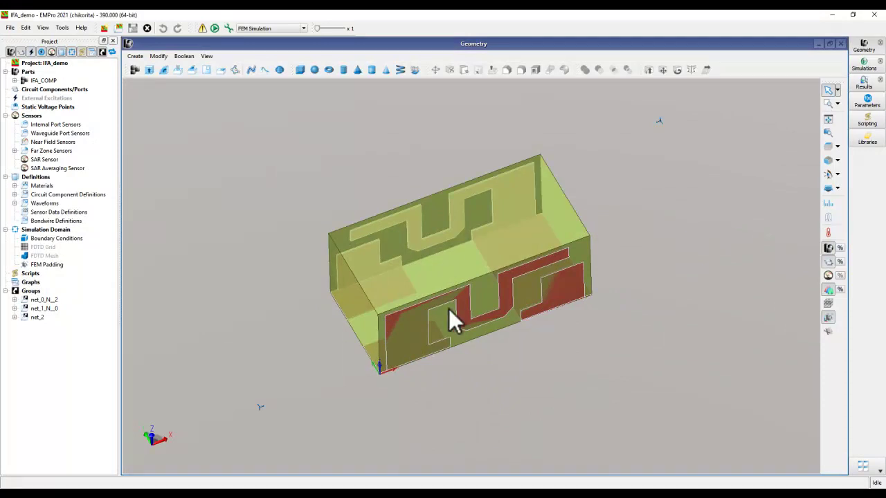
click(11, 28)
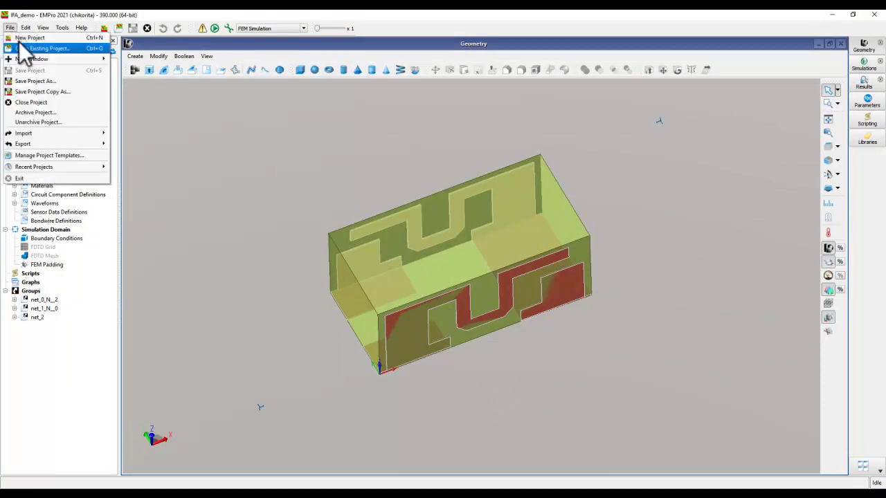
click(34, 81)
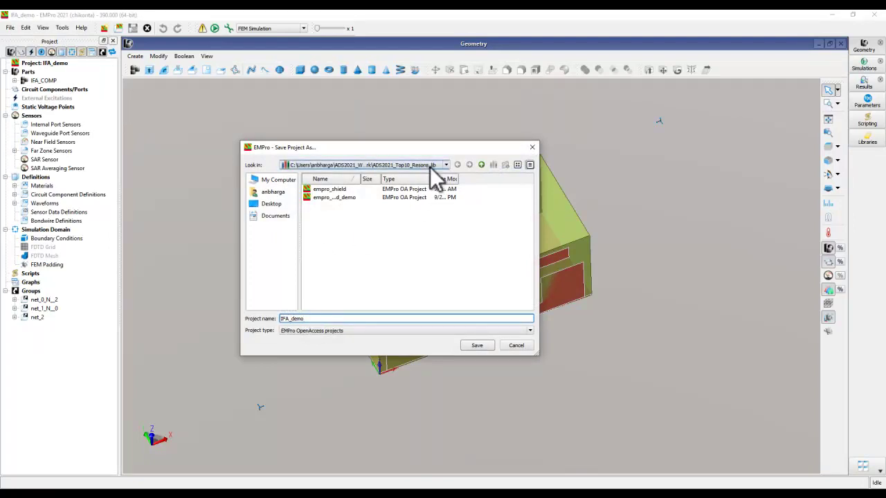
click(476, 346)
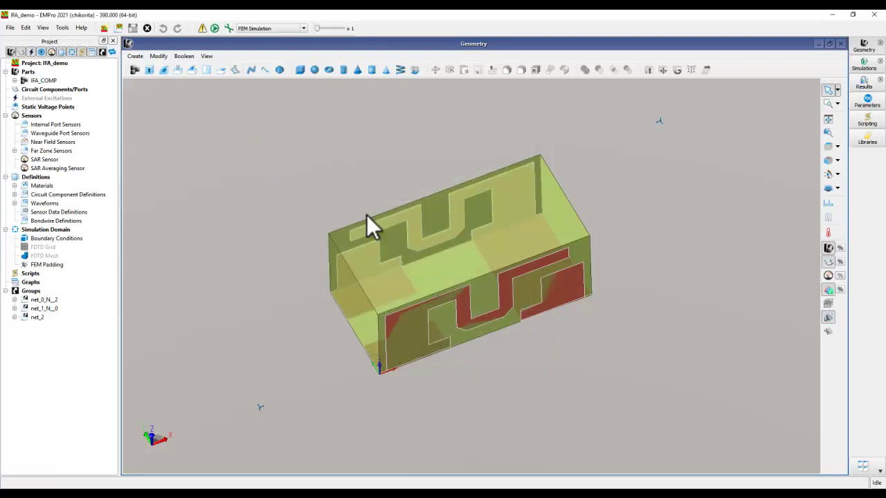
Switch to Advanced Design System and reopen the recent workspace ADS2021_Top10_Resons_wrk to refresh its cell list.
click(405, 485)
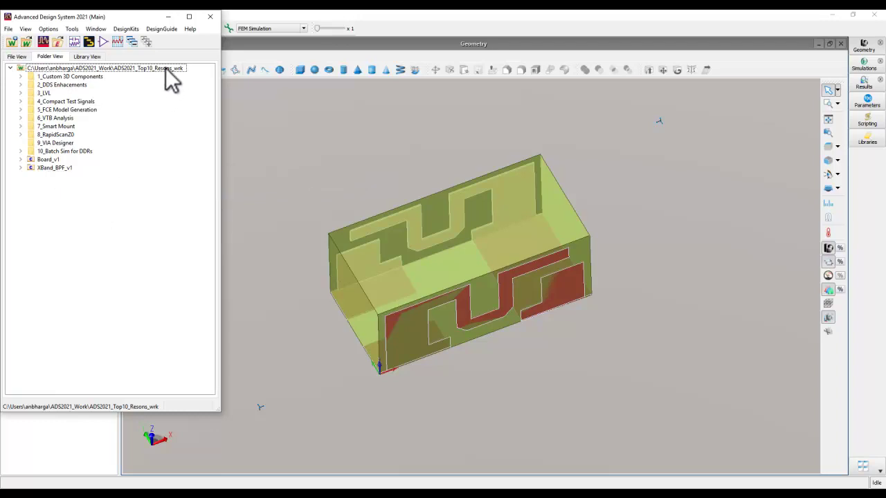
click(8, 29)
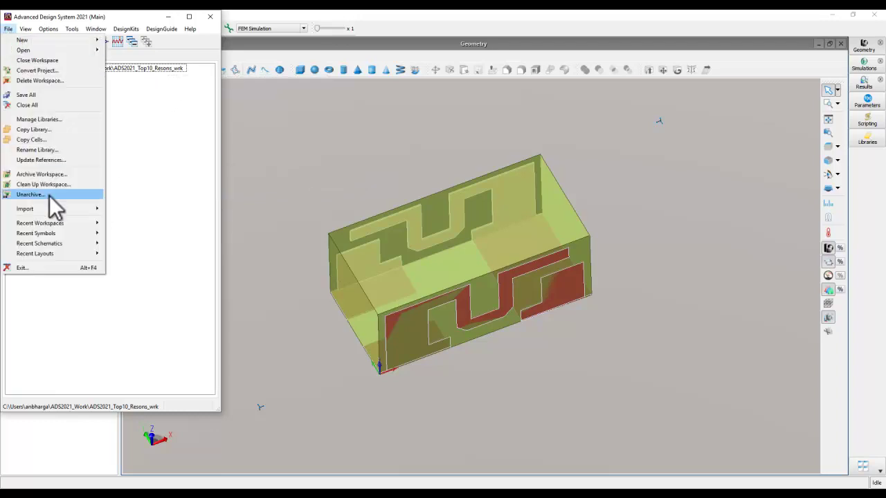
mouse_move(55, 223)
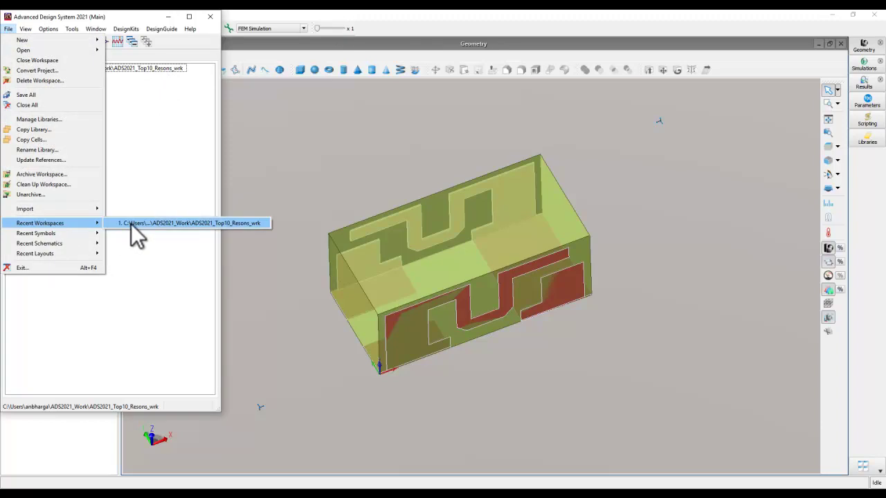
click(131, 224)
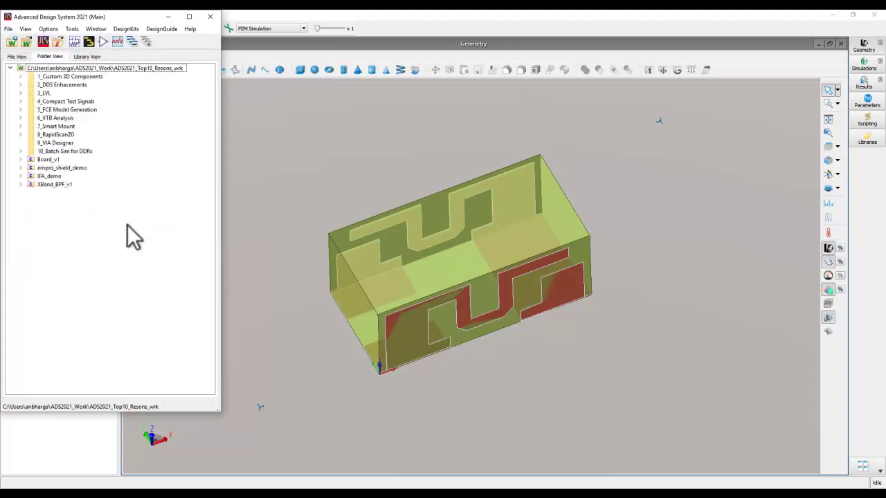
Expand the empro_shield_demo and IFA_demo cells to inspect their views, and preview the shield's empro view.
click(55, 168)
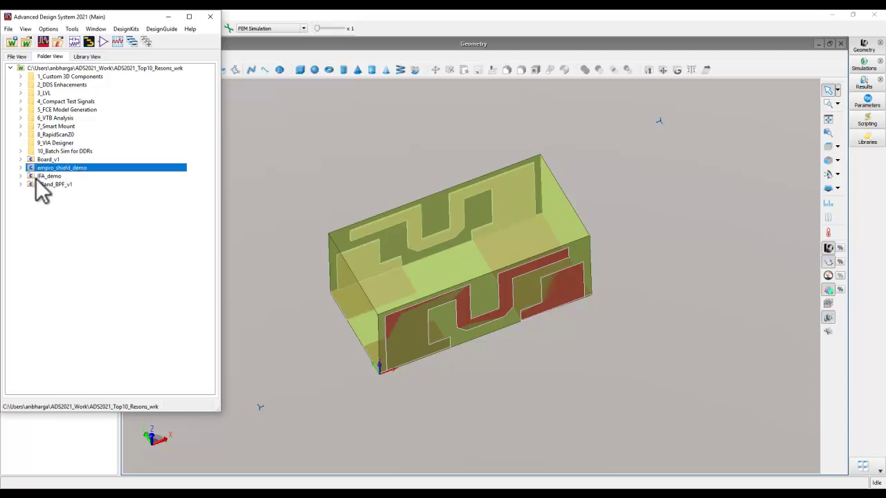
click(21, 168)
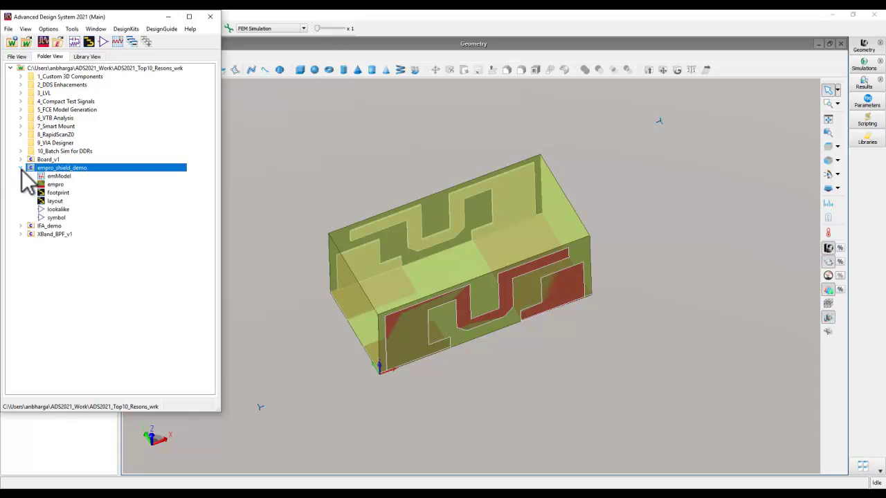
click(21, 225)
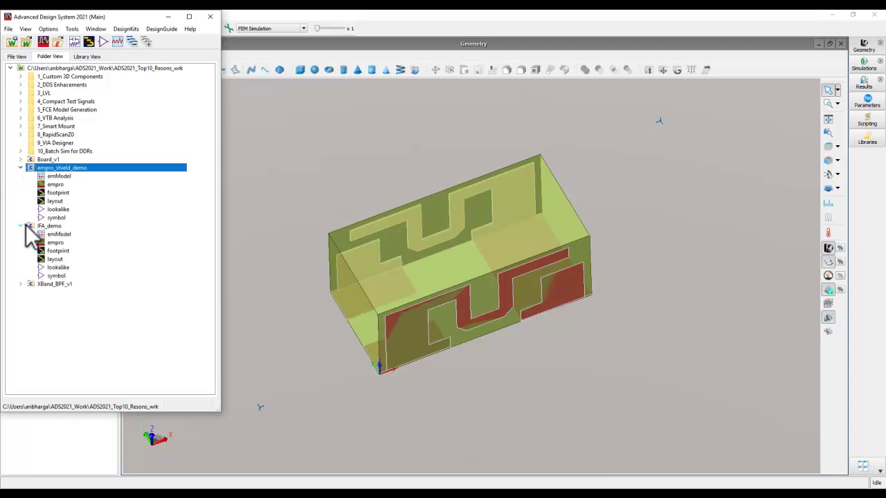
click(53, 185)
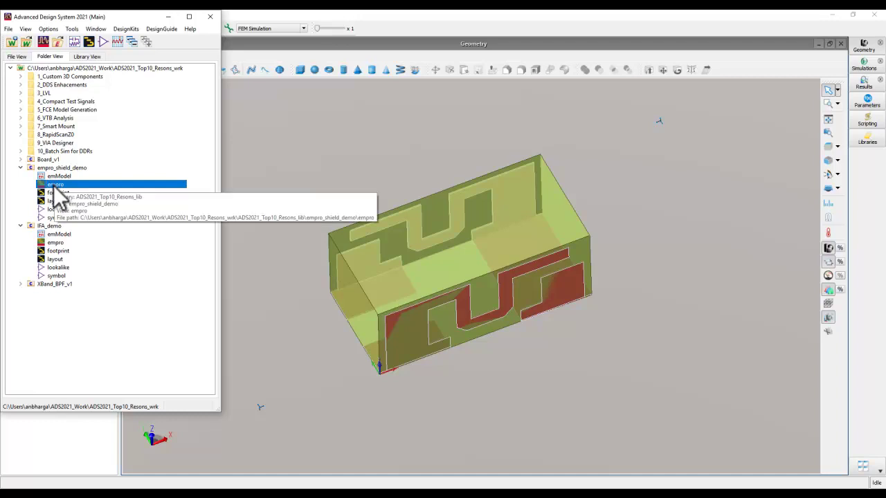
double_click(56, 185)
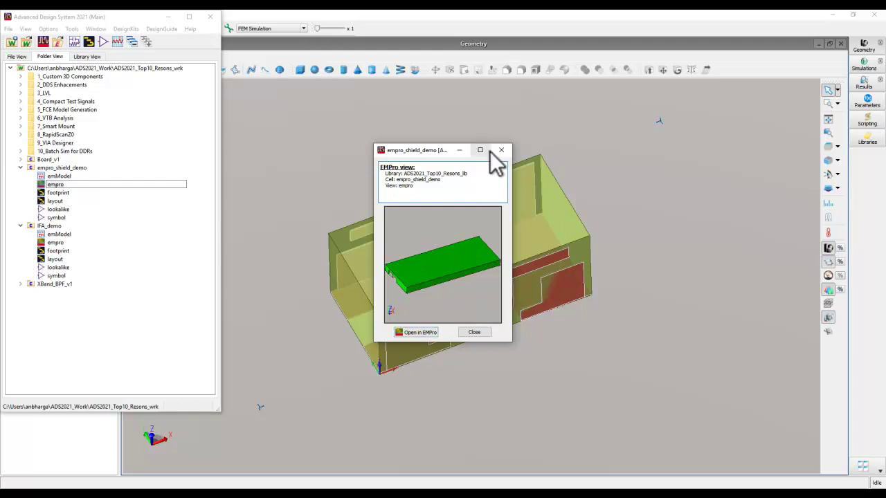
click(500, 150)
Open the layout of the XBand_BPF_v1 cell and move its window clear of the workspace tree.
click(83, 200)
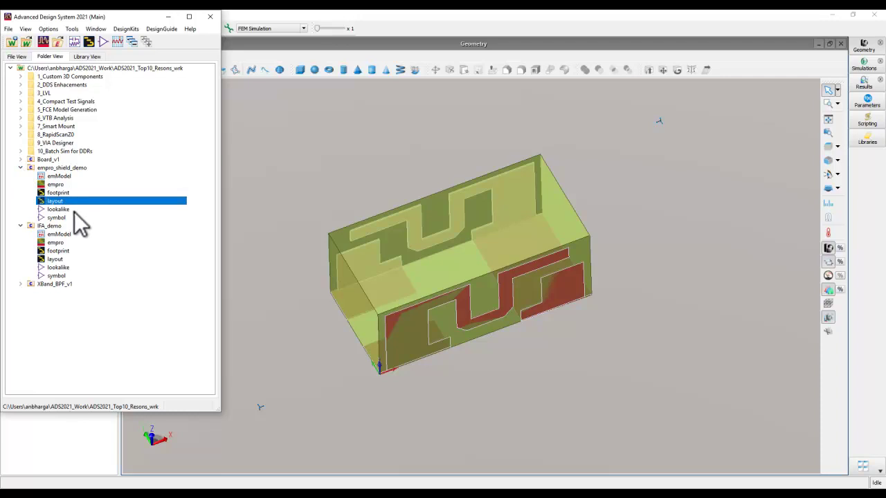
click(20, 285)
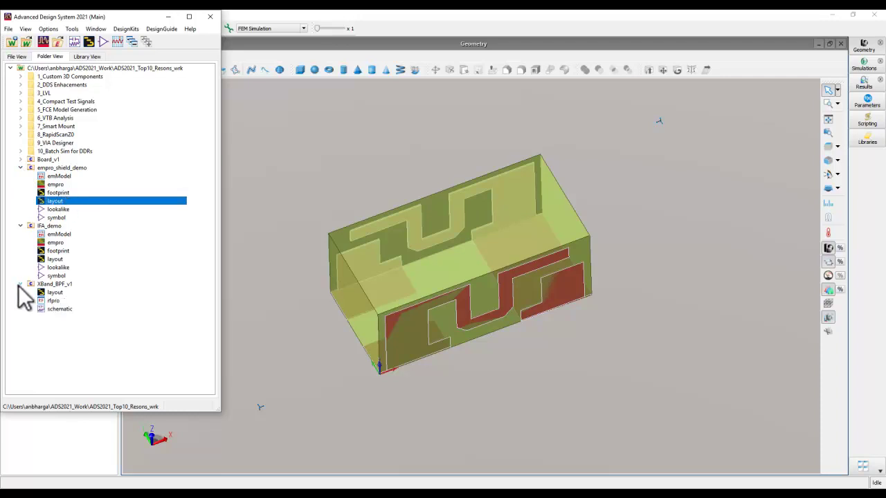
double_click(55, 293)
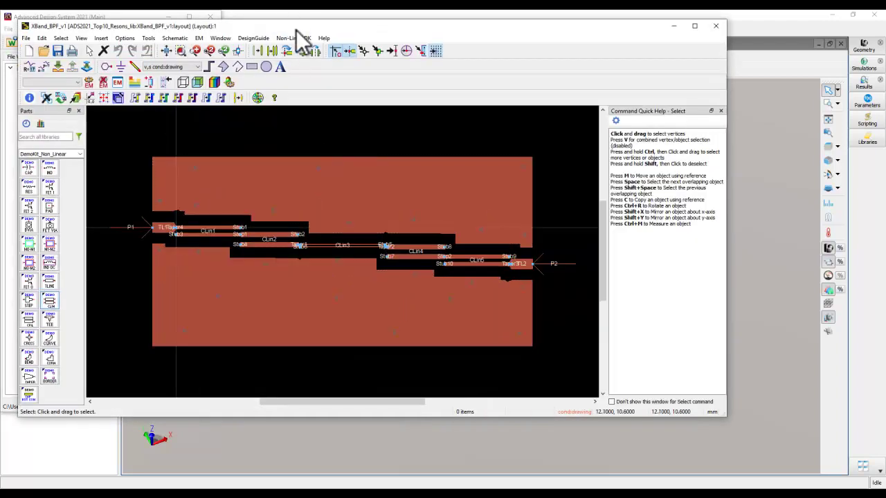
drag(298, 26, 475, 48)
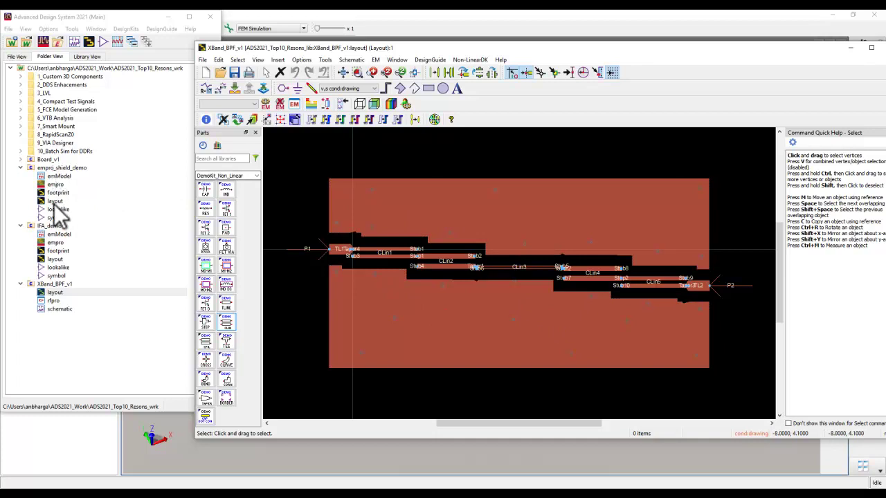
Place the empro_shield_demo layout over the bandpass filter at about (-0.2, 0), with cond:drawing as its custom component layer.
drag(55, 203, 415, 318)
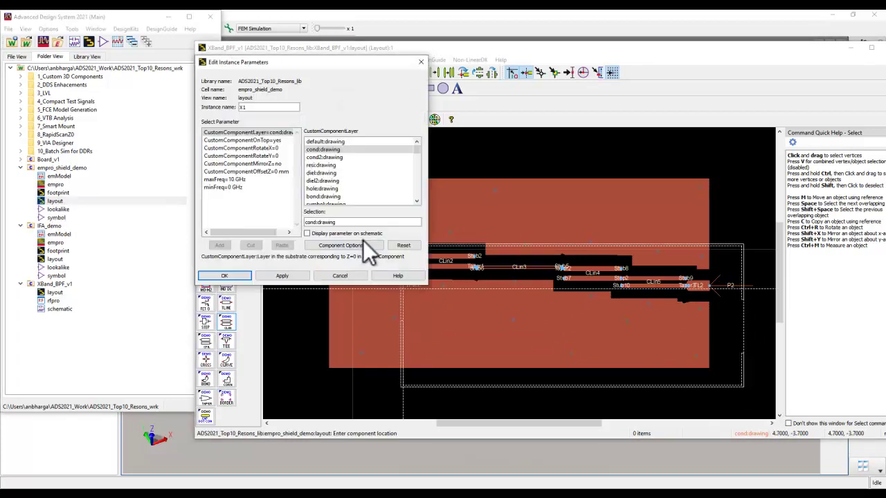
click(222, 276)
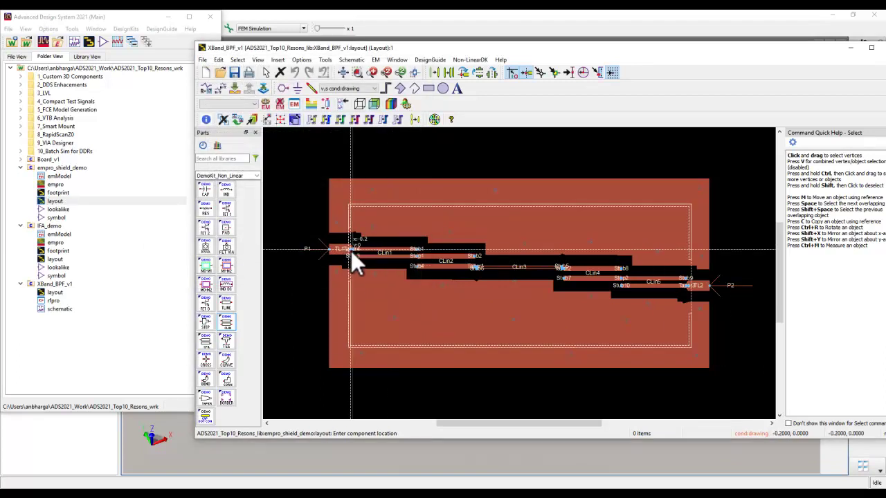
click(349, 251)
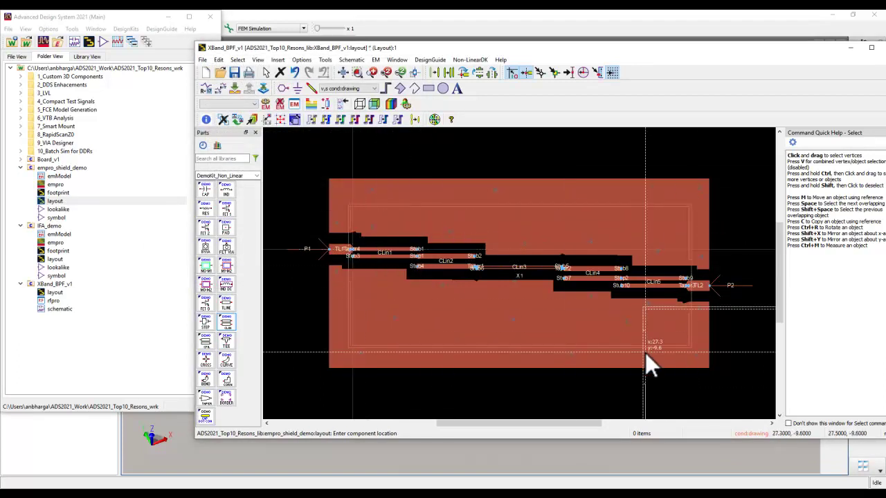
right_click(290, 165)
click(327, 185)
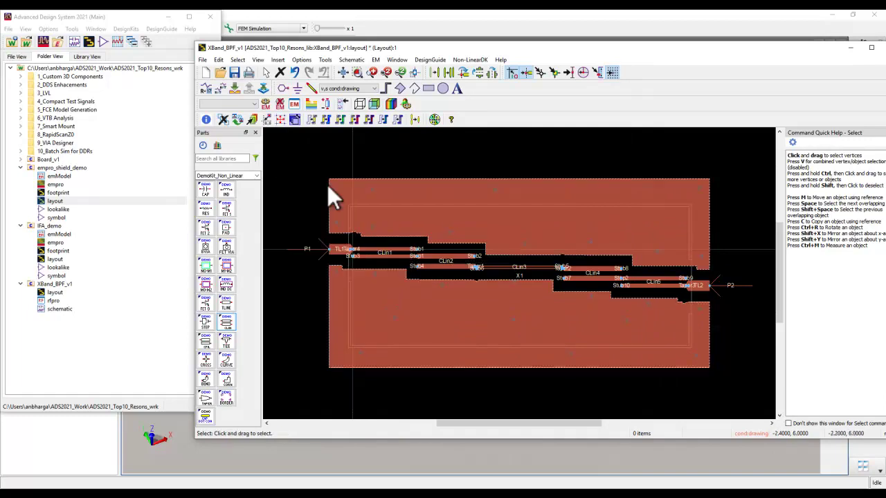
click(348, 243)
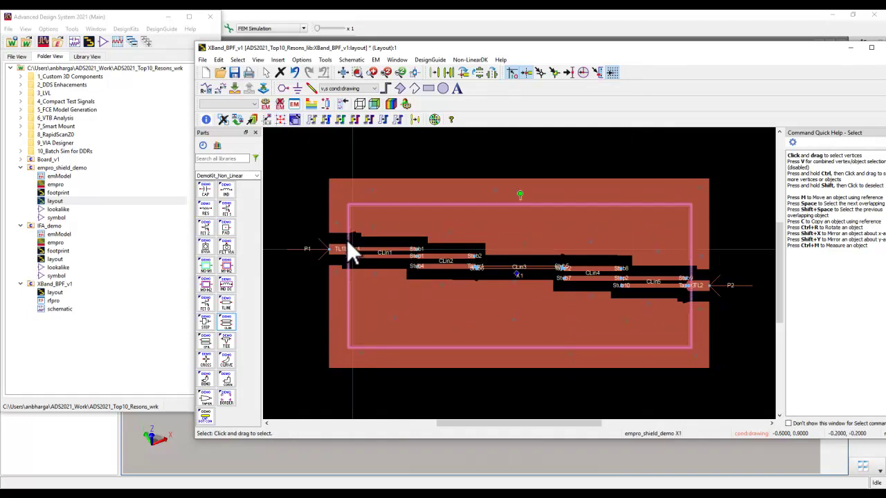
click(558, 153)
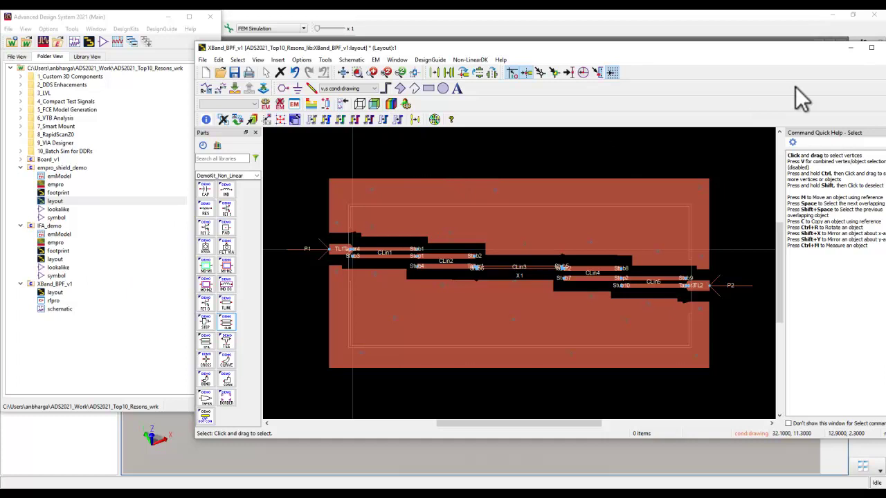
Close the XBand_BPF_v1 layout window and return to the workspace tree.
drag(817, 53, 769, 47)
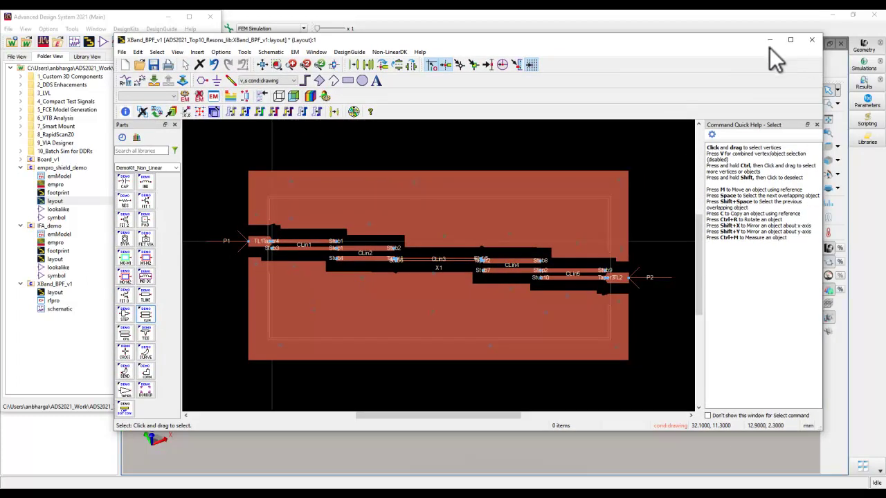
click(811, 42)
click(475, 249)
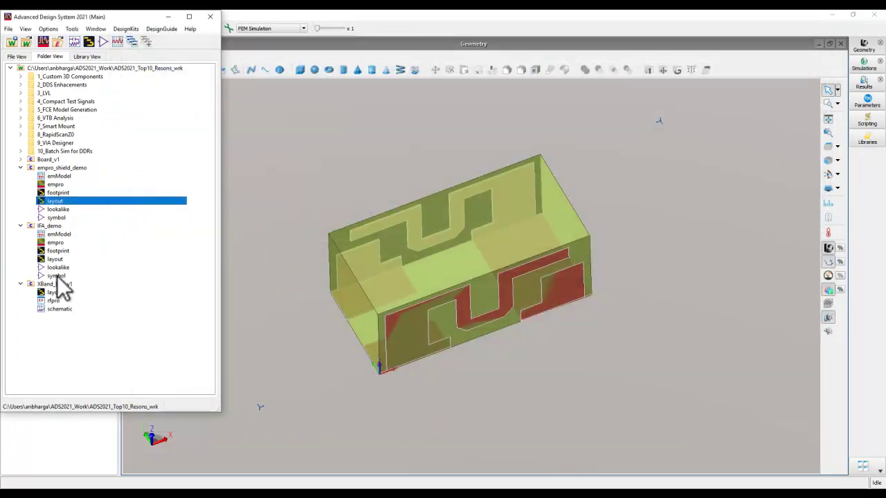
Expand the Board_v1 cell and open its layout at the antenna cutout on the board's upper edge.
click(20, 159)
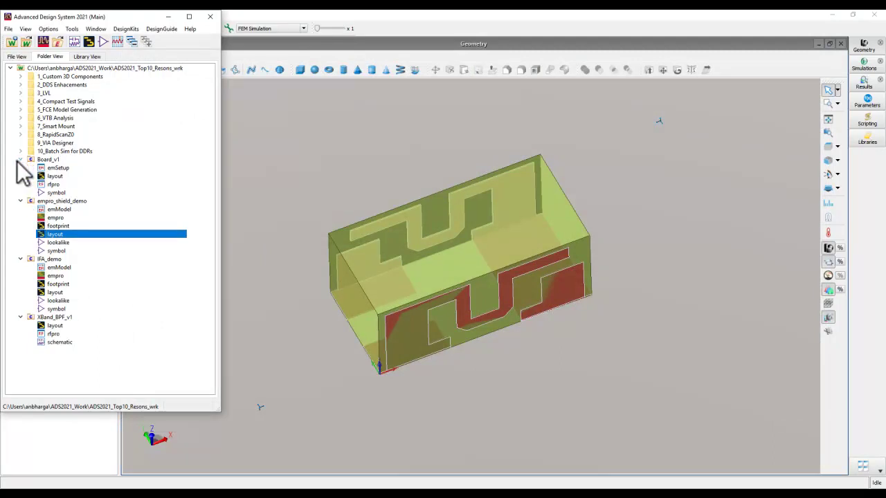
double_click(50, 176)
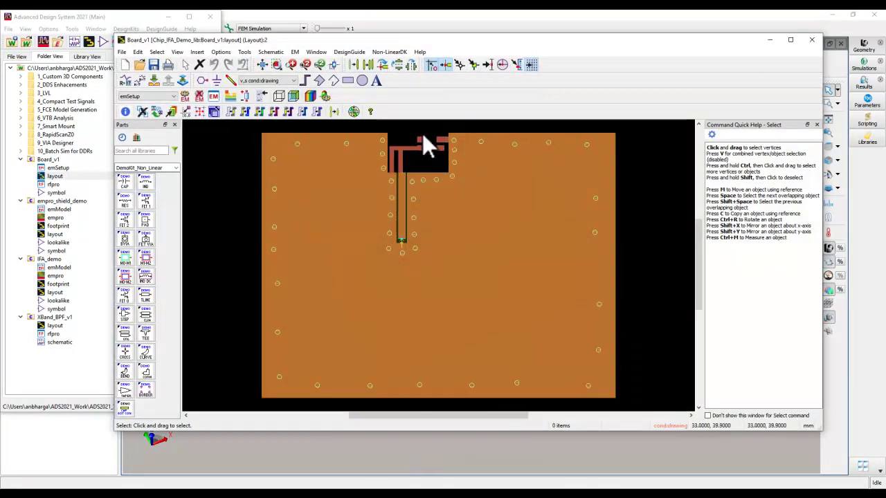
scroll(431, 148, up, 3)
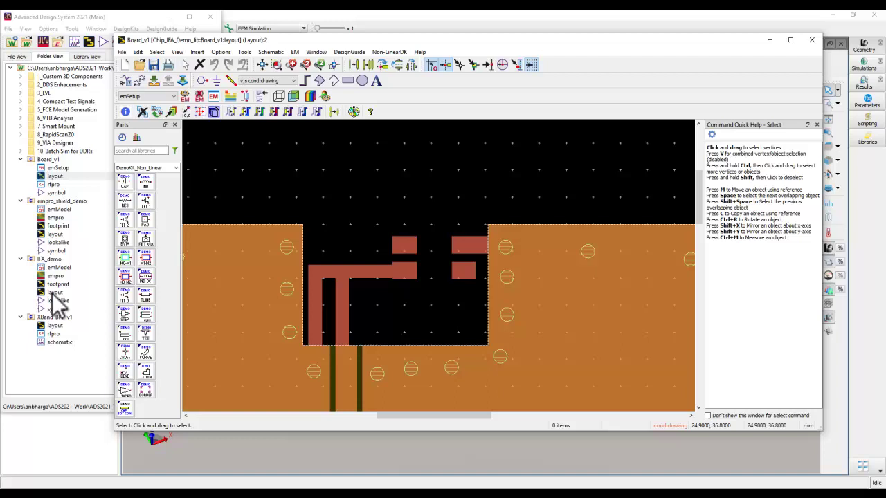
Place the IFA_demo layout over the antenna pads in Board_v1 at about (32.6, 38.1), with cond:drawing as its custom component layer.
drag(55, 292, 399, 263)
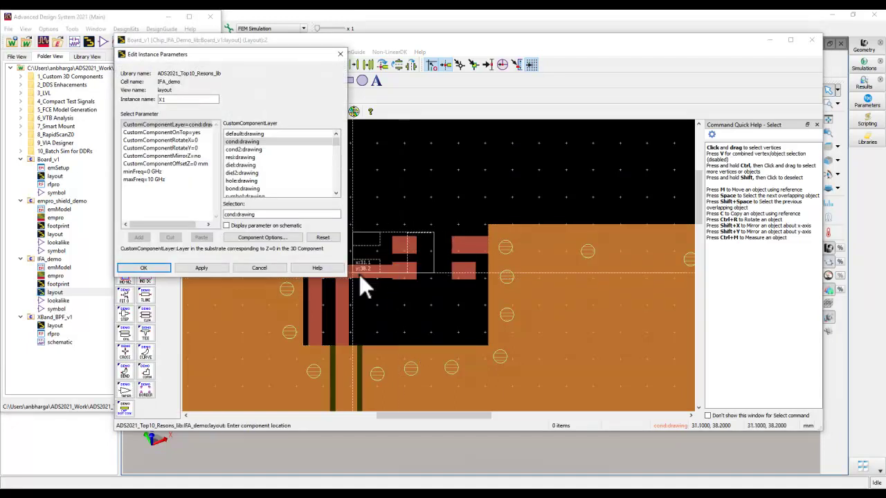
click(177, 267)
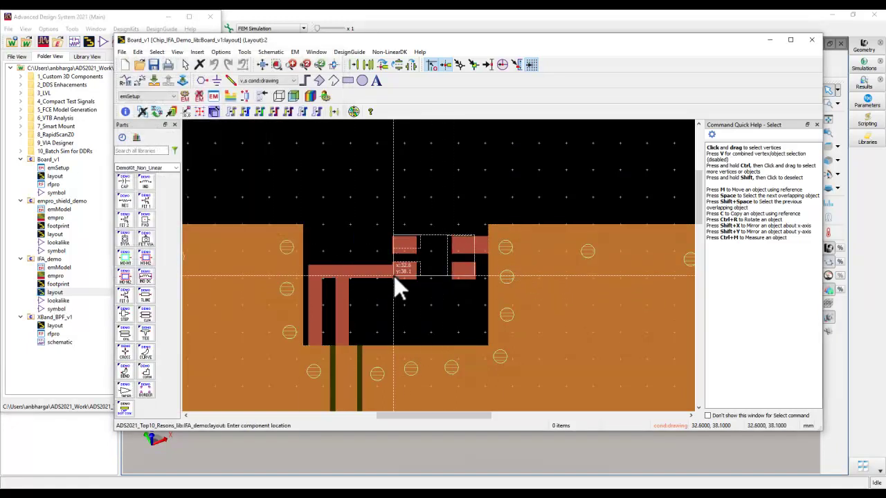
right_click(337, 207)
click(356, 215)
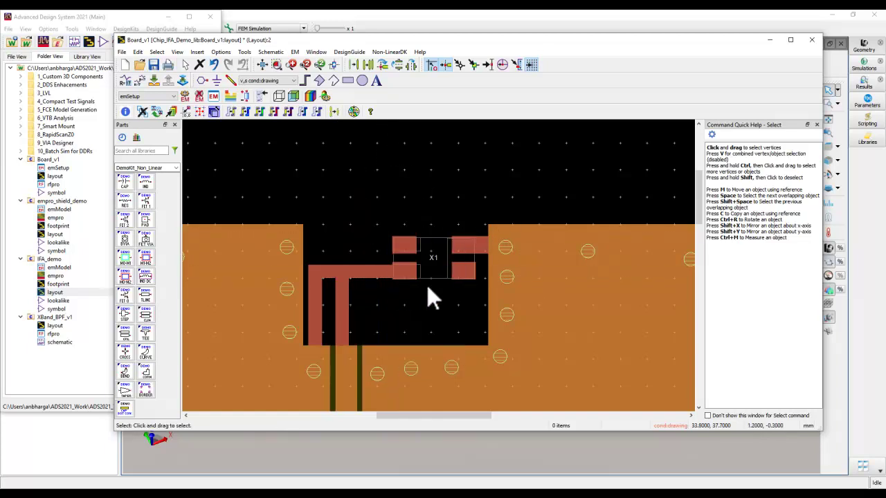
scroll(449, 327, down, 4)
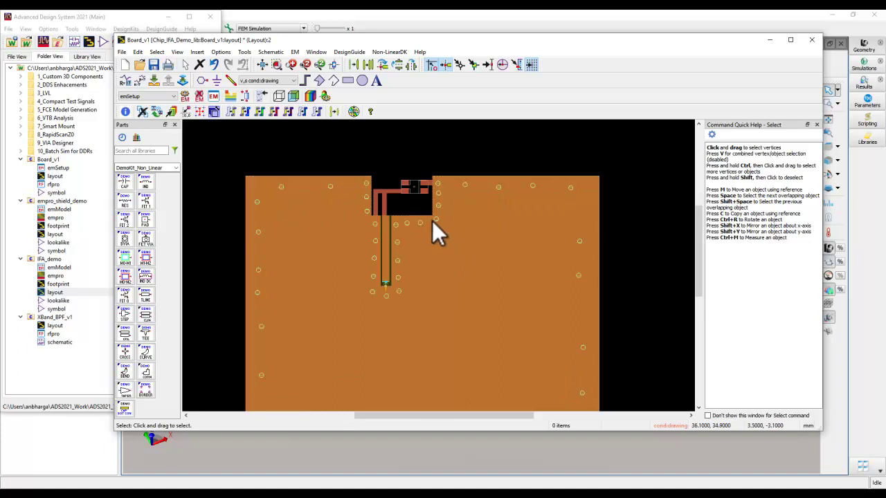
Close the Board_v1 layout and collapse the Board_v1, empro_shield_demo, IFA_demo and XBand_BPF_v1 cells in the workspace tree.
click(812, 42)
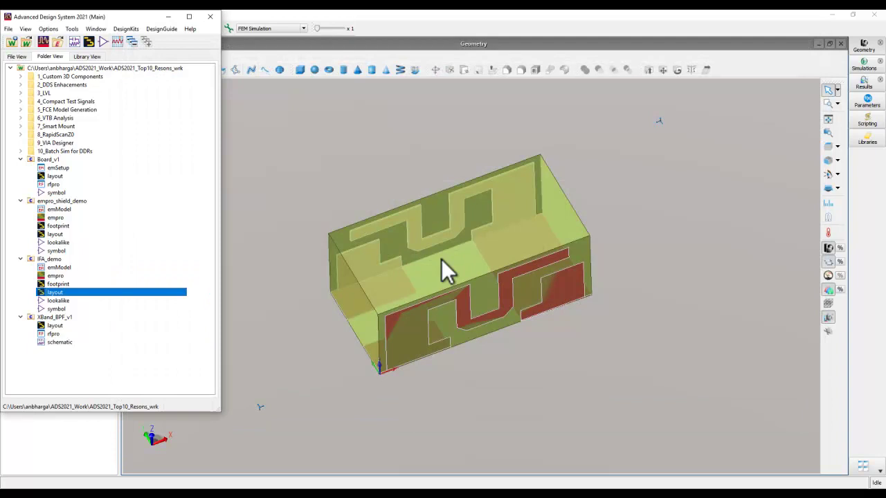
click(20, 160)
click(20, 168)
click(20, 177)
click(20, 185)
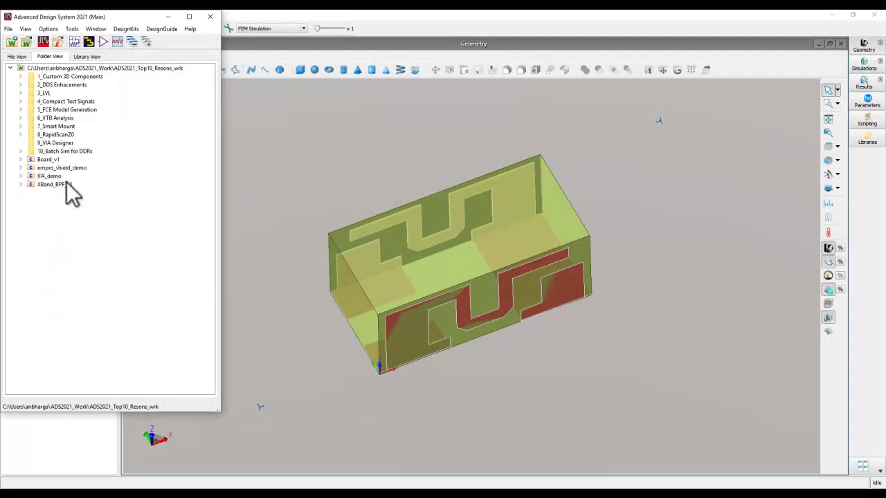
Open the rfpro view of XBand_BPF from the BPF with Shield folder in 1_Custom 3D Components and inspect the shielded filter in 3D.
click(20, 76)
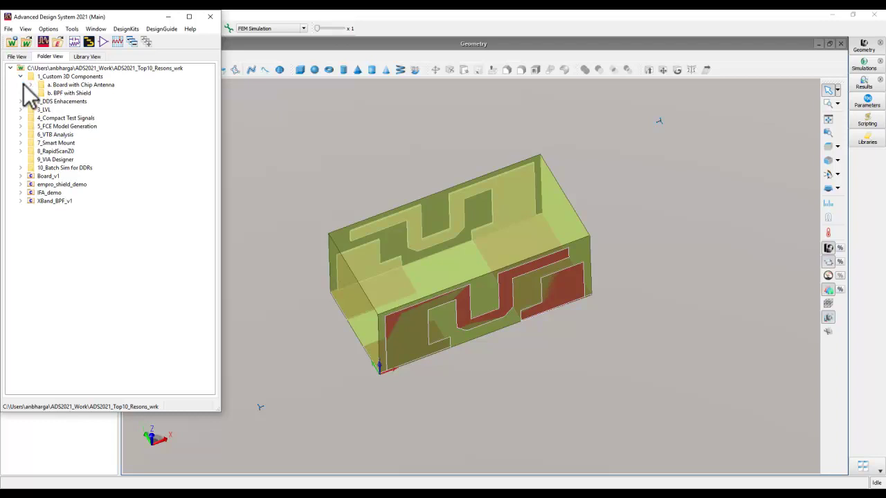
click(31, 93)
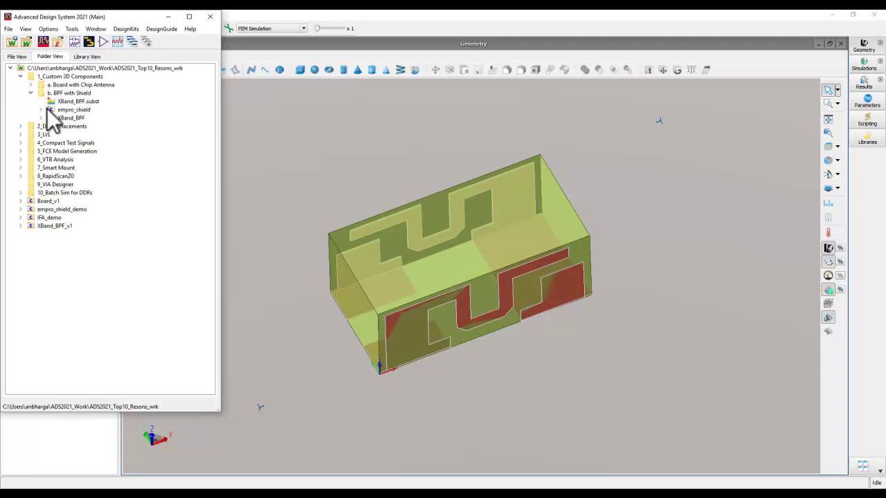
click(41, 118)
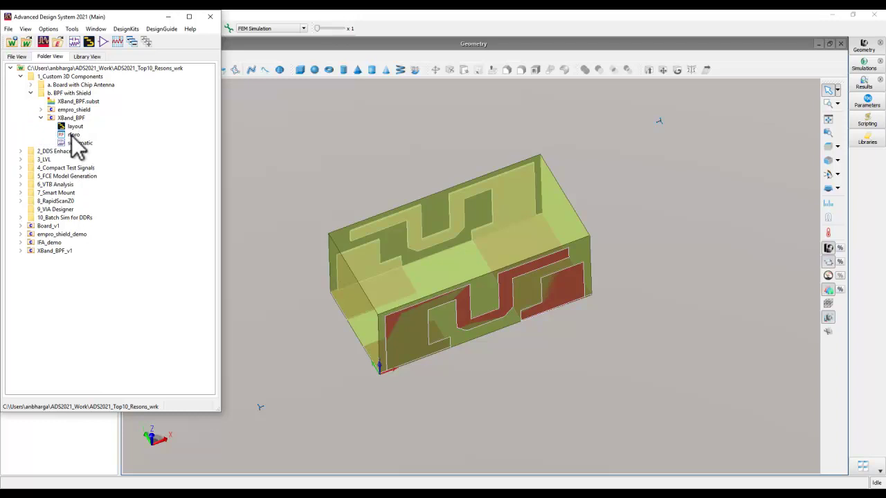
click(71, 135)
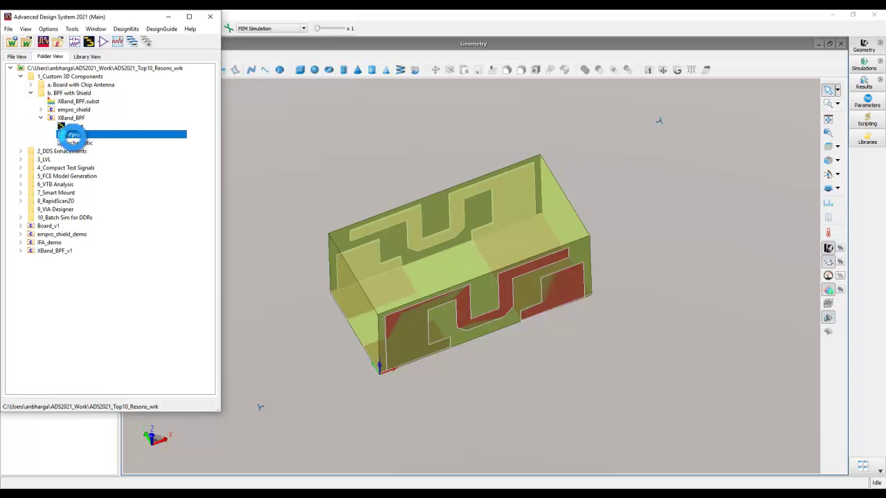
double_click(71, 135)
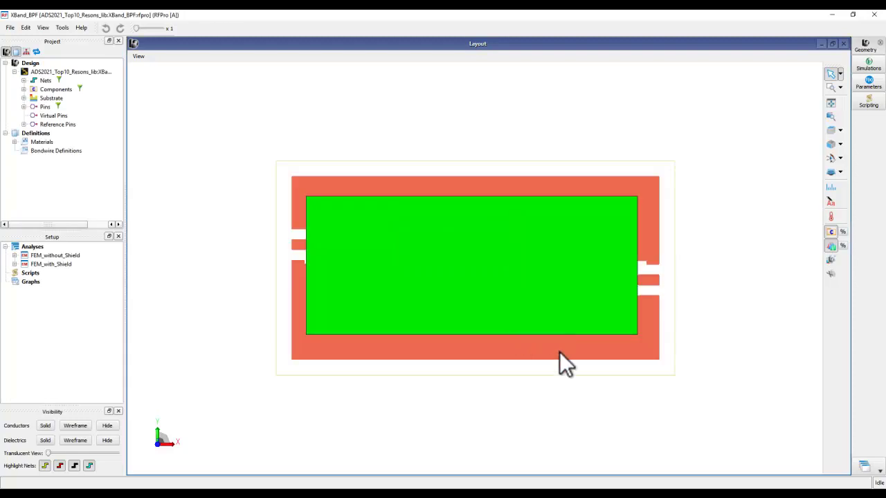
middle_drag(552, 341, 573, 237)
middle_drag(342, 290, 320, 302)
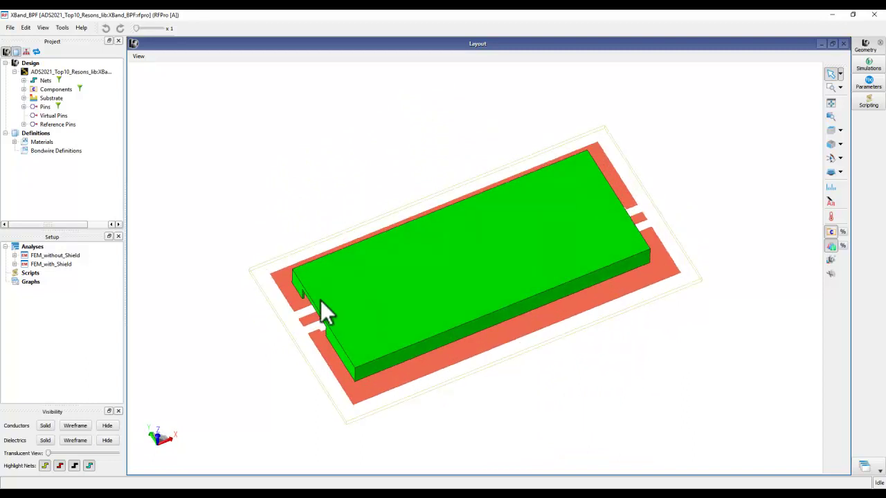
Open the combined S-parameter results of the FEM_without_Shield and FEM_with_Shield analyses in a maximized window.
click(48, 255)
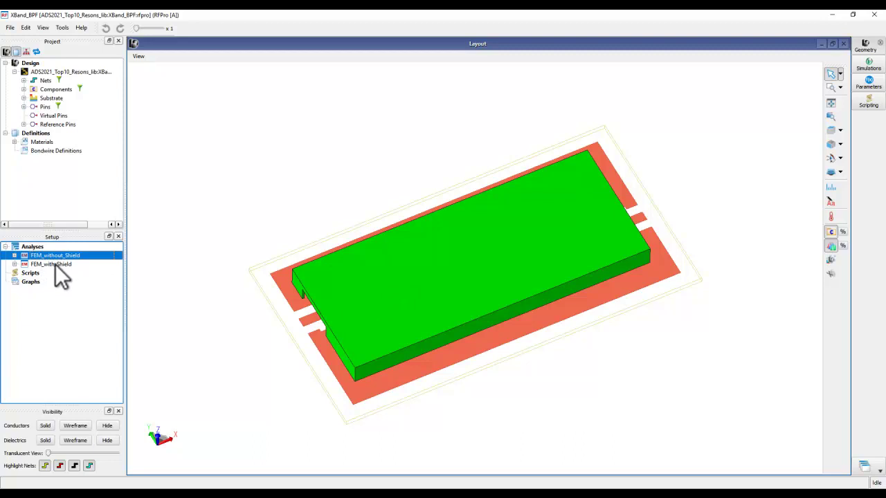
ctrl+click(55, 264)
right_click(55, 261)
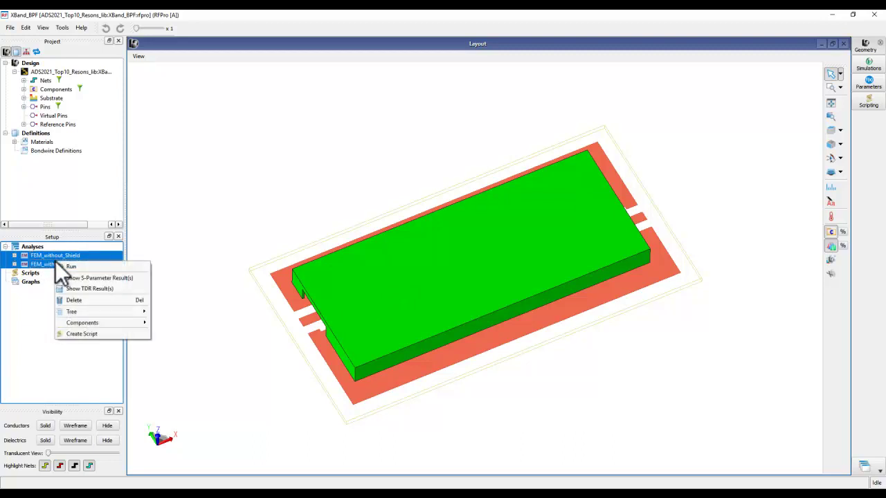
click(72, 278)
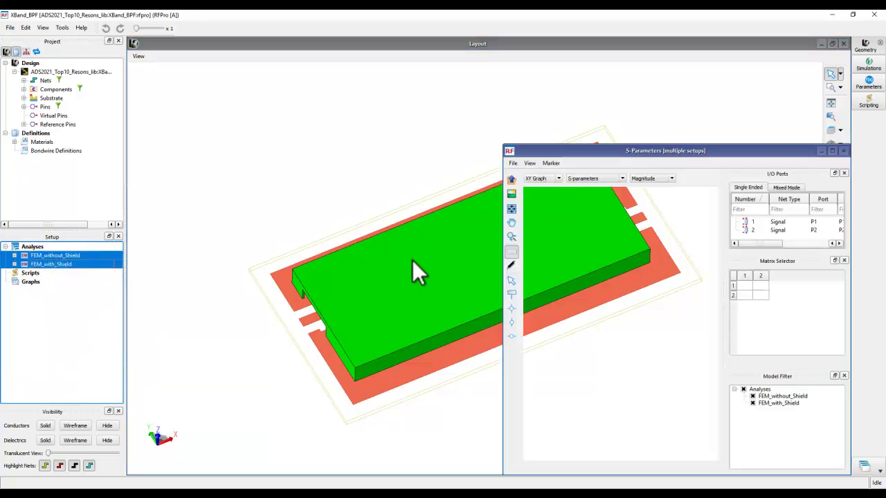
double_click(571, 153)
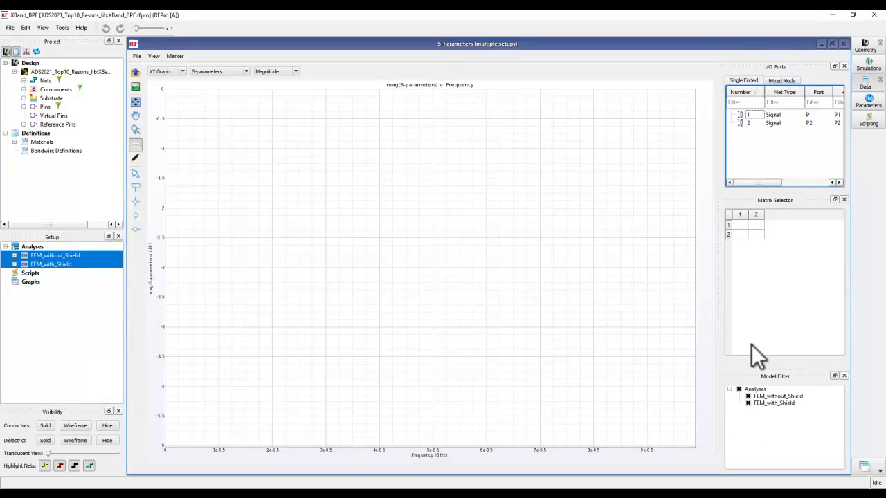
Plot S12 and S11 magnitude for both shield analyses, and close the results and the filter's RFPro window.
click(756, 225)
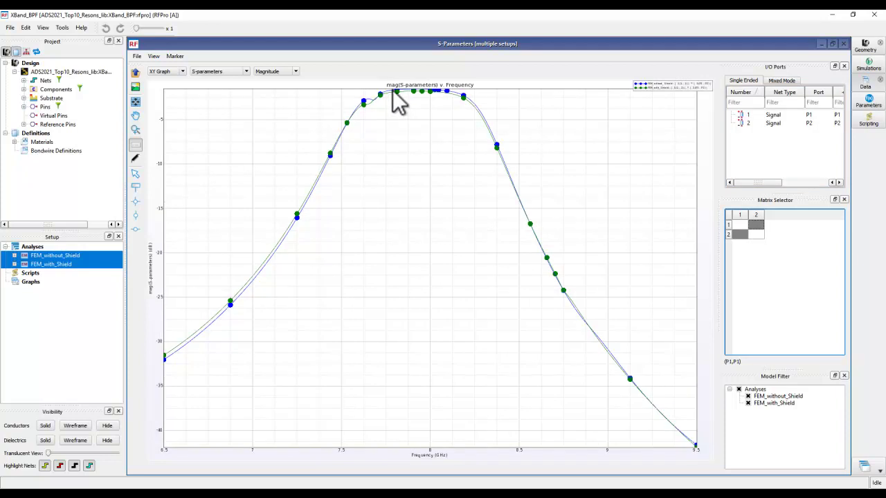
ctrl+click(738, 225)
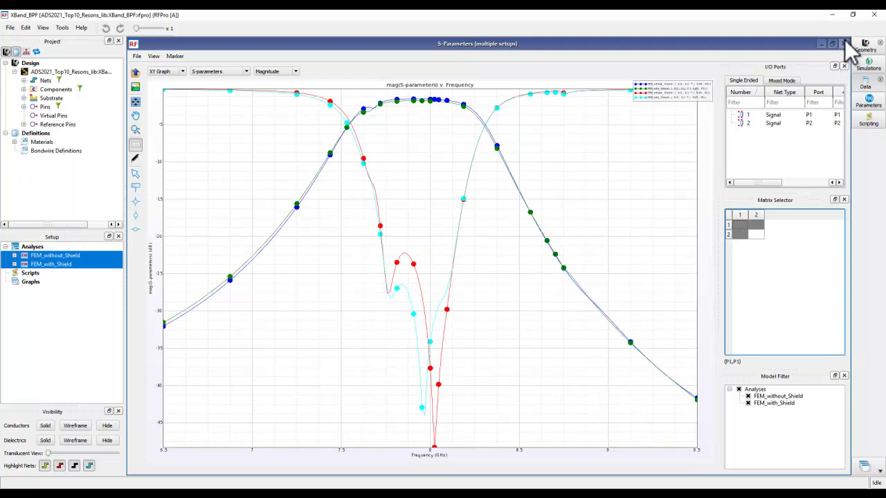
click(865, 46)
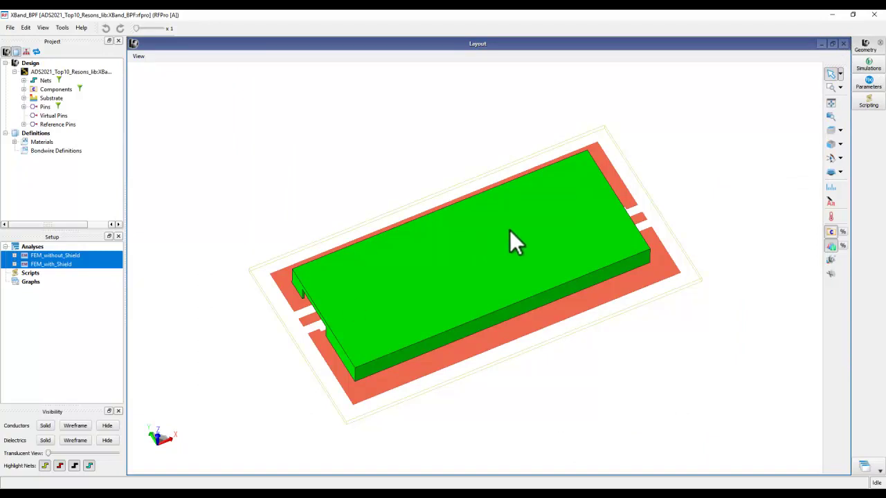
click(875, 15)
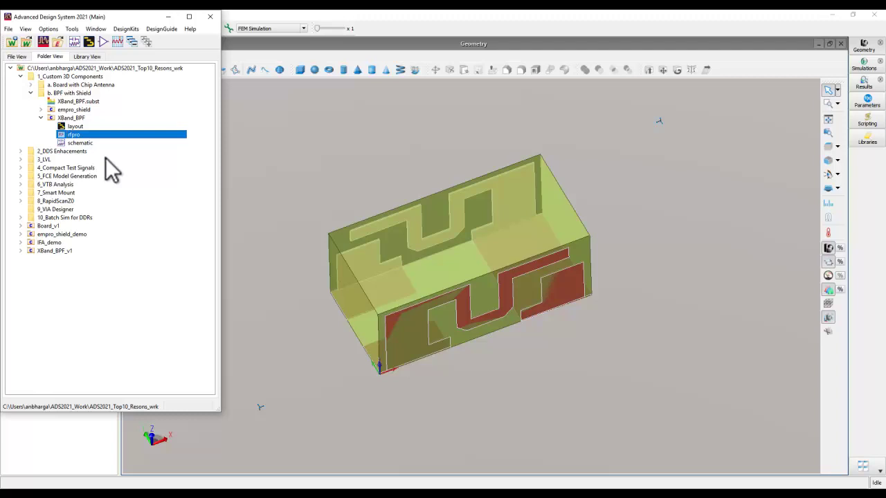
Open the rfpro view of the Board cell from the Board with Chip Antenna folder and inspect the mounted chip antenna in 3D.
click(40, 85)
click(41, 92)
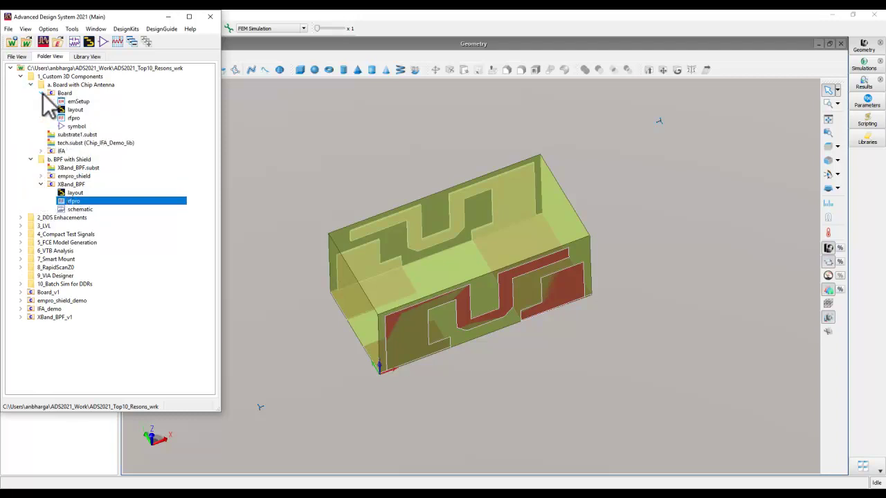
click(69, 118)
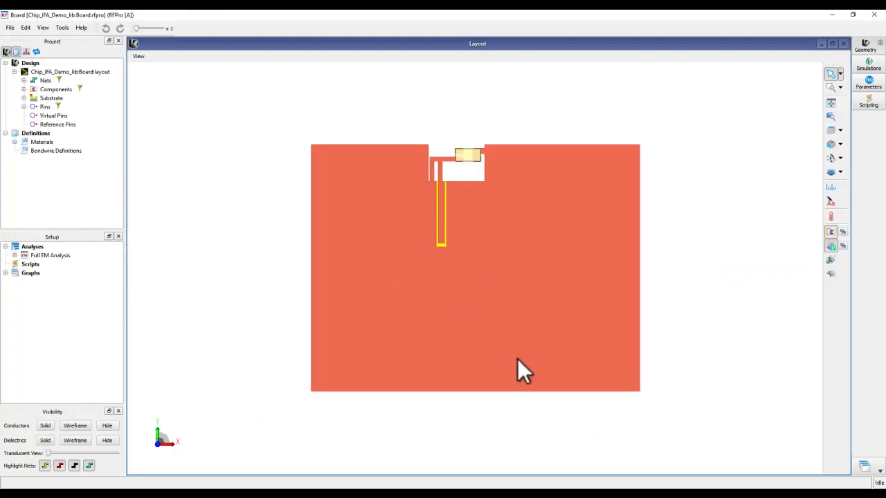
middle_drag(517, 360, 454, 357)
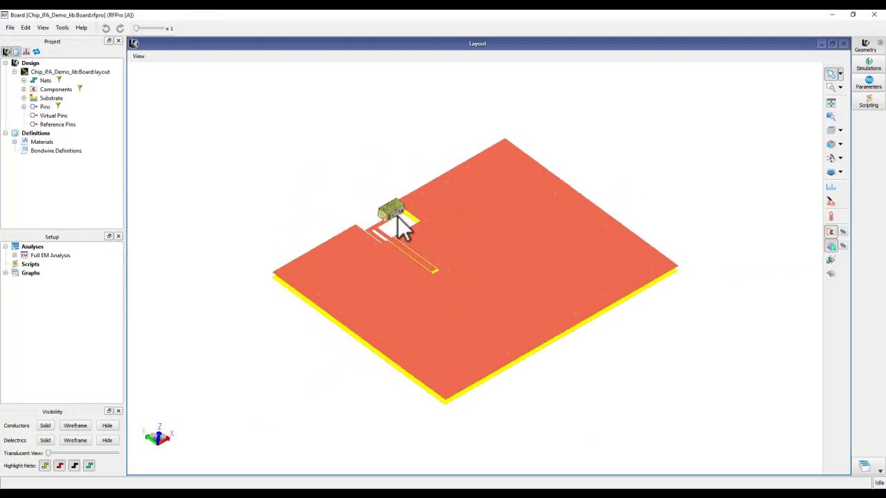
scroll(389, 215, up, 5)
scroll(443, 257, down, 5)
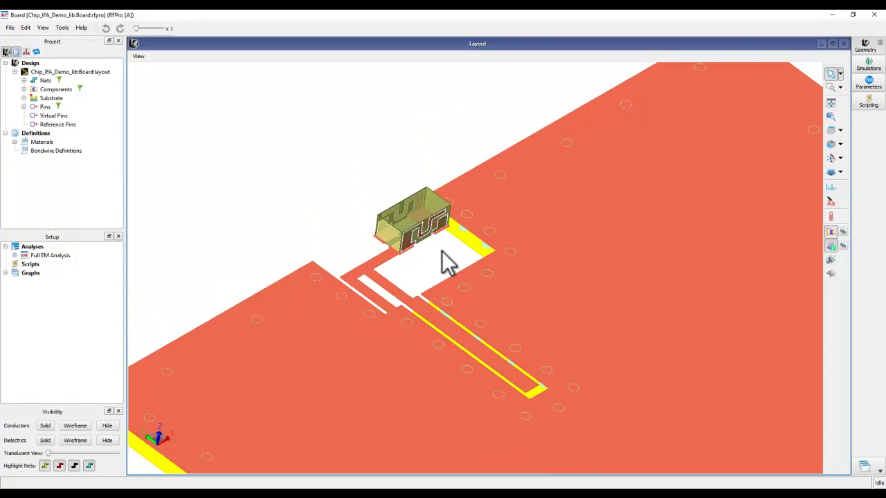
mouse_move(443, 257)
middle_down()
mouse_move(402, 237)
mouse_move(566, 271)
mouse_move(712, 263)
mouse_move(731, 249)
mouse_move(492, 270)
mouse_move(435, 265)
middle_up()
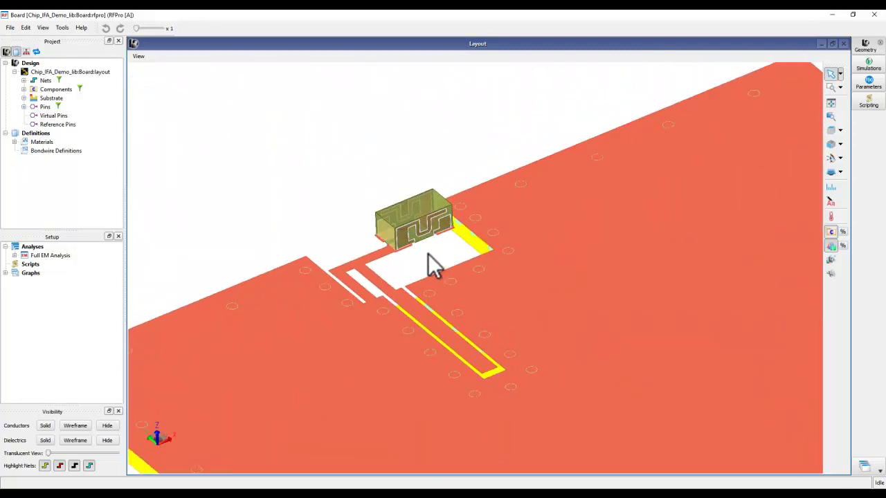
Plot the S11 magnitude from the board's Full EM Analysis in a maximized window, and close the plot.
click(15, 255)
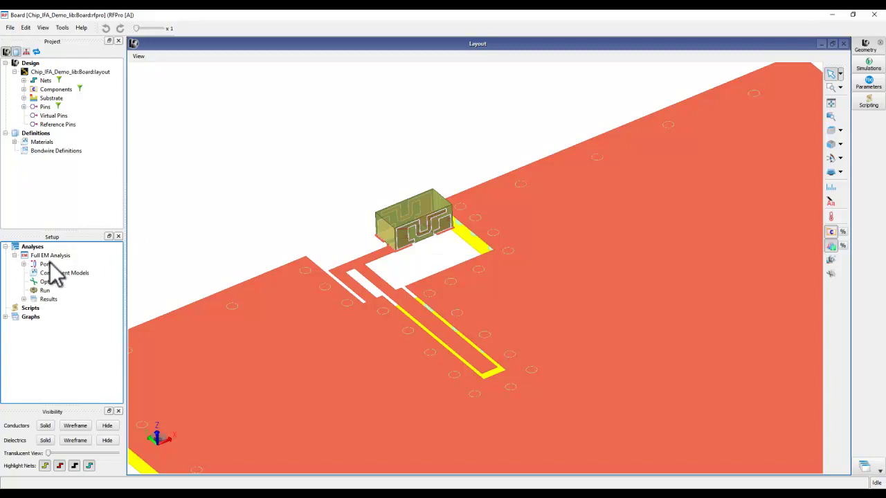
click(23, 299)
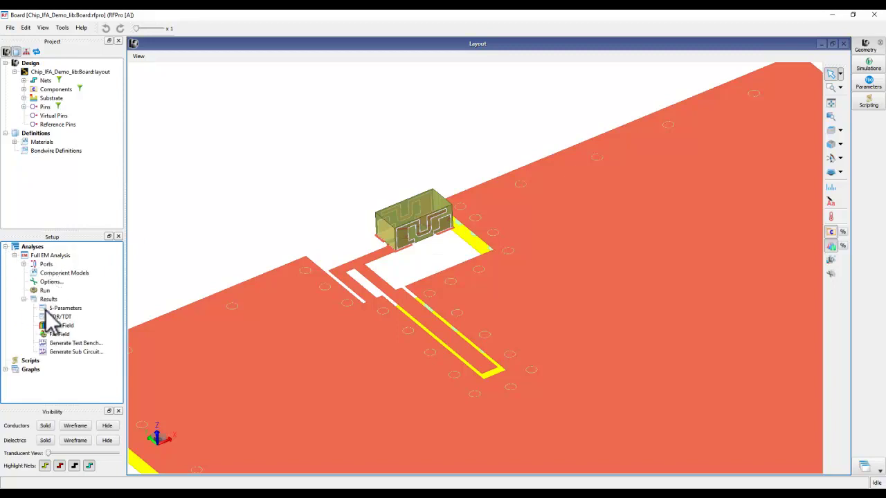
double_click(49, 307)
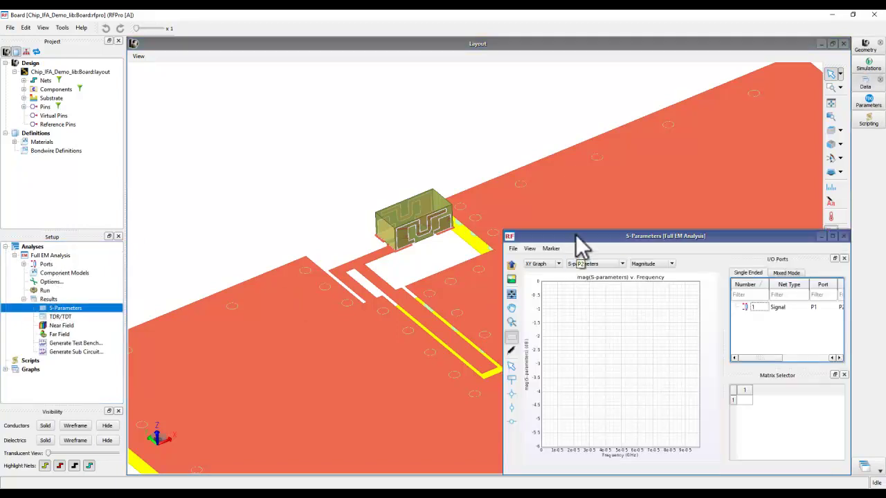
double_click(576, 236)
click(744, 399)
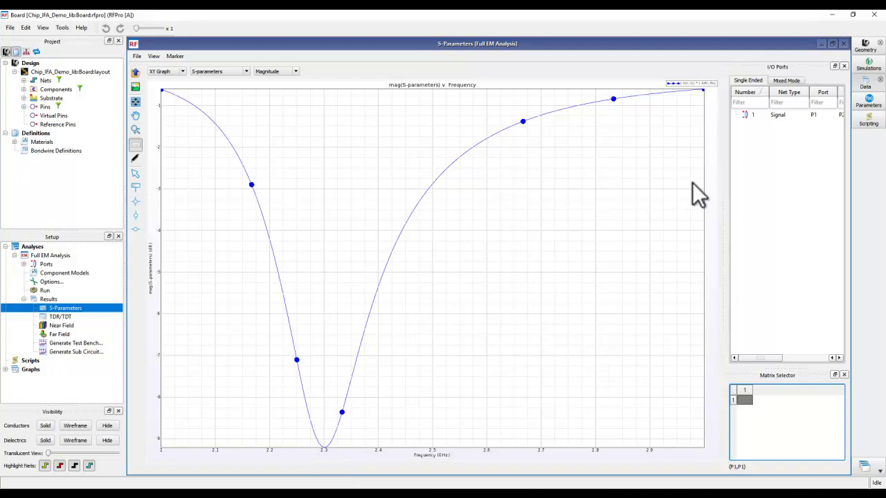
click(843, 43)
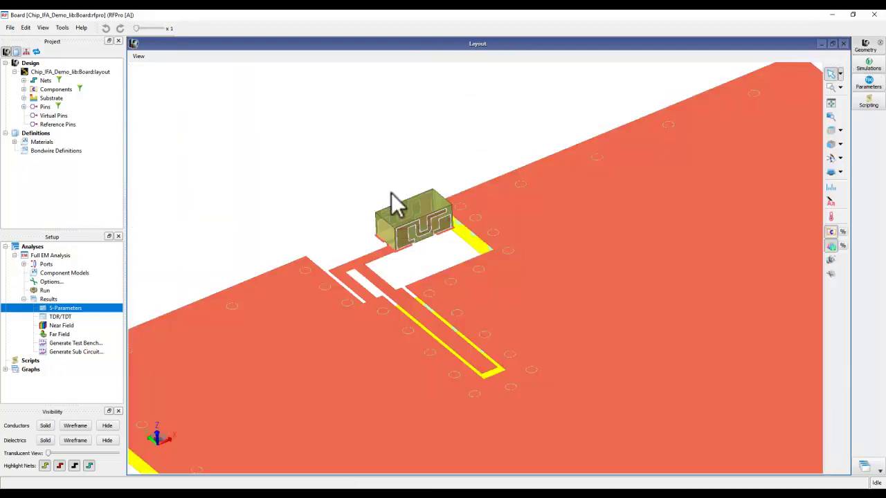
Display the board's far field as total gain at 2333.33 MHz and examine the radiation pattern from several angles.
double_click(59, 334)
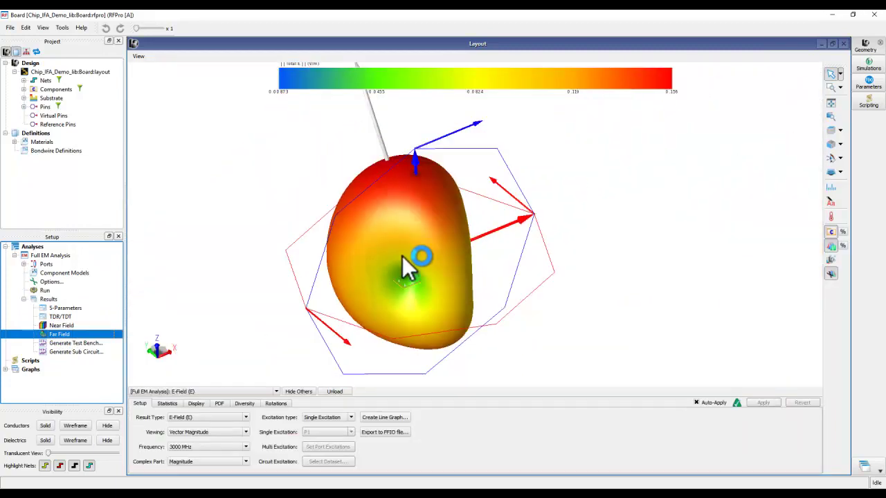
click(231, 419)
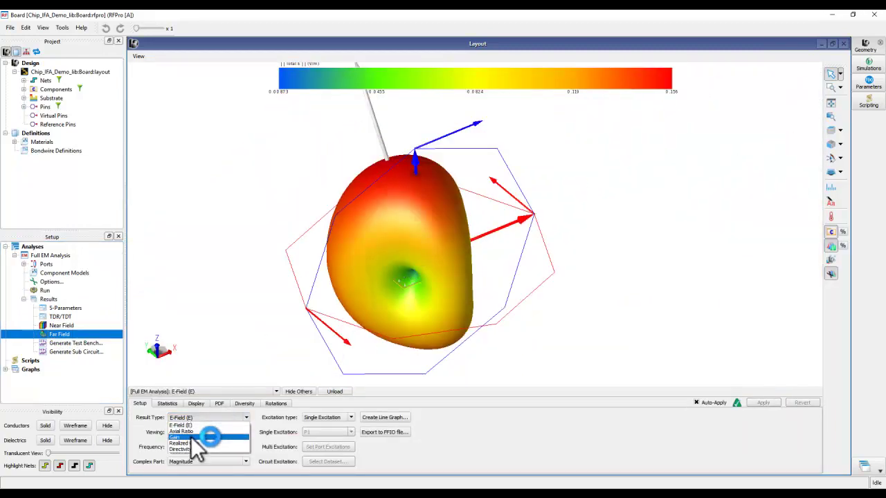
click(207, 431)
click(200, 447)
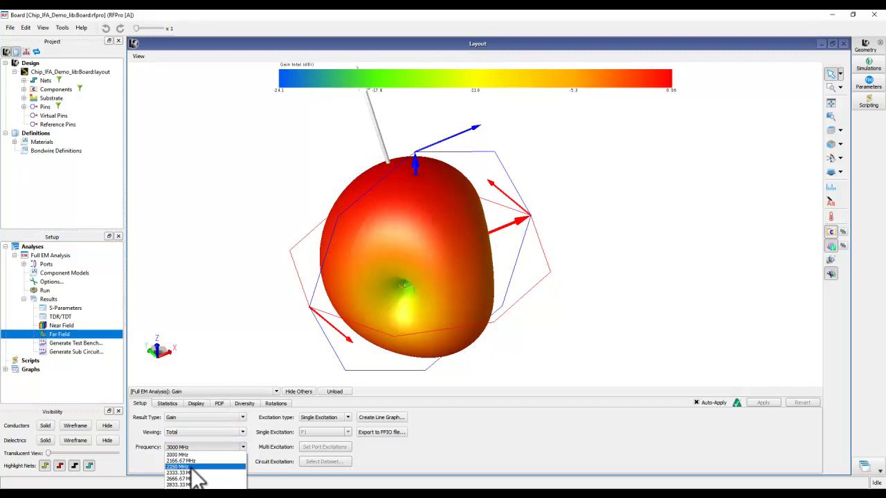
click(198, 472)
middle_drag(420, 362, 502, 253)
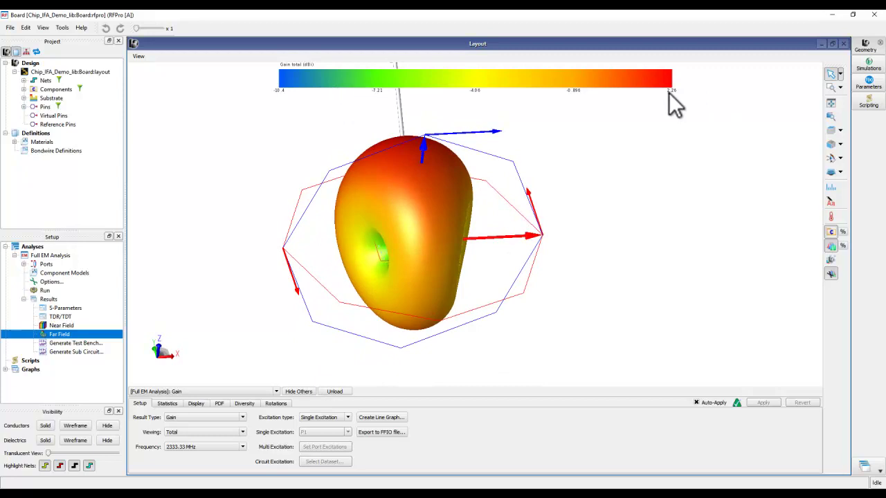
middle_drag(415, 184, 445, 238)
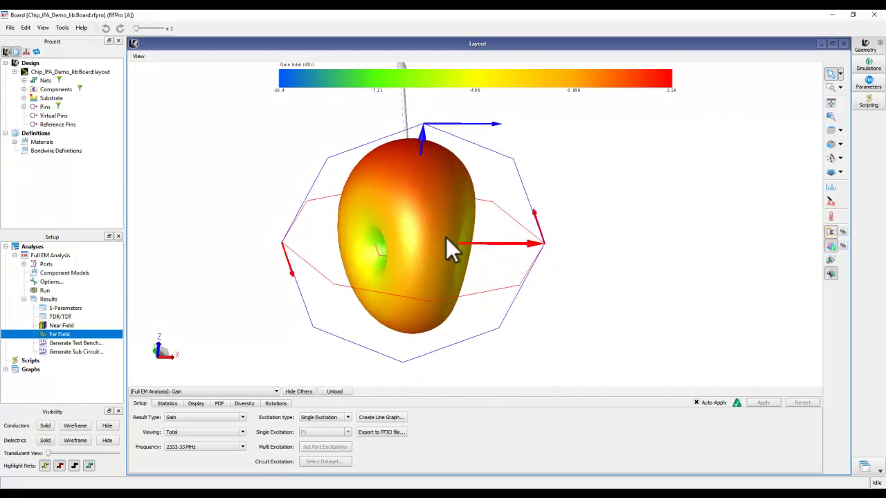
Set the far-field output opacity to 42 and examine the board and chip antenna inside the radiation pattern.
click(842, 246)
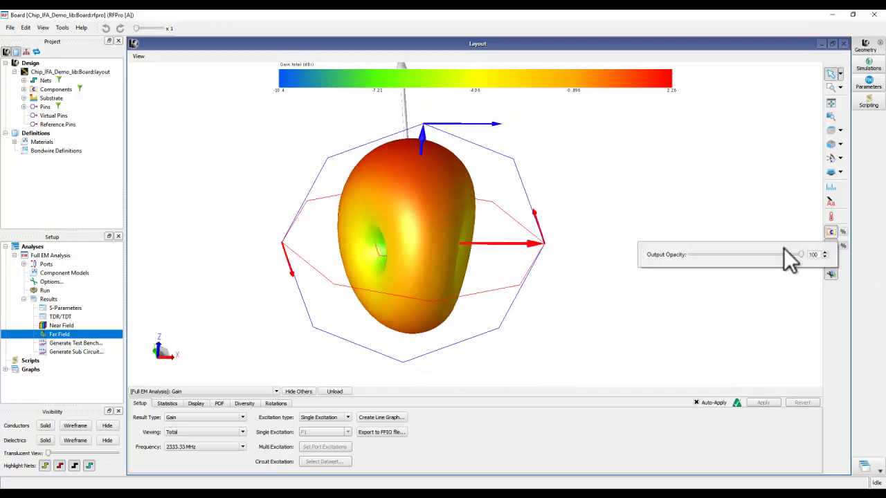
click(730, 256)
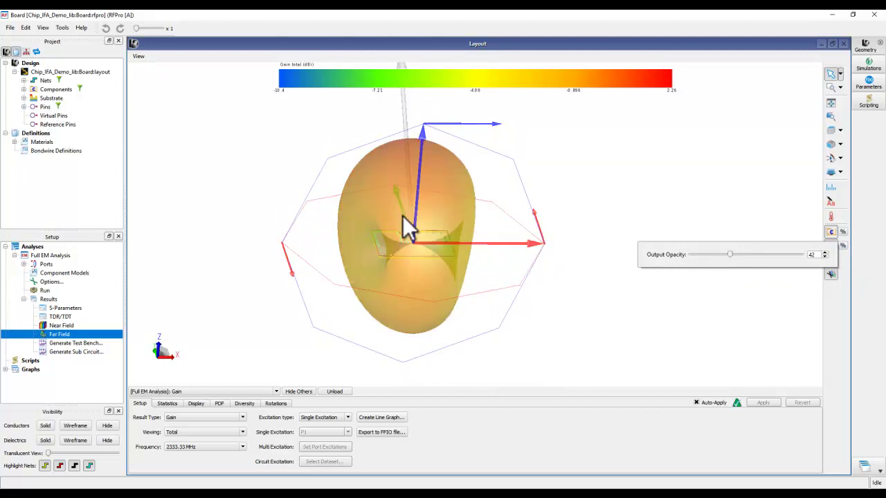
scroll(418, 259, up, 10)
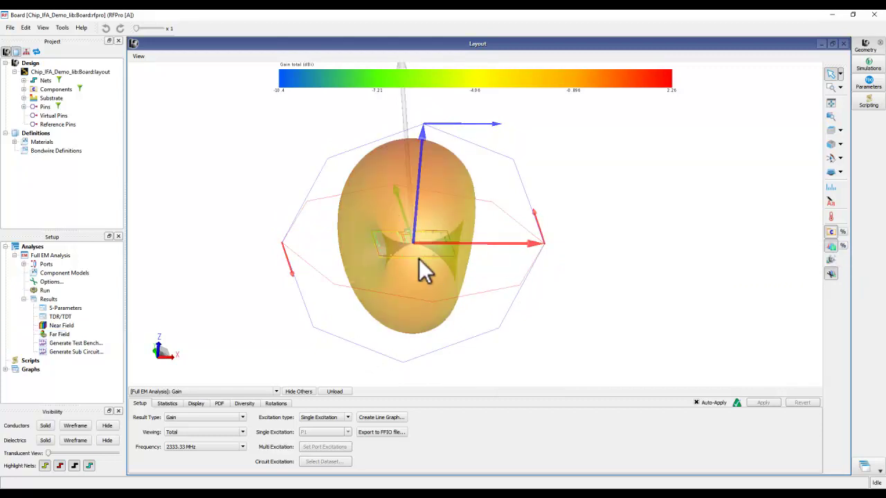
mouse_move(431, 243)
middle_down()
mouse_move(502, 258)
mouse_move(552, 250)
mouse_move(438, 233)
middle_up()
scroll(419, 229, down, 8)
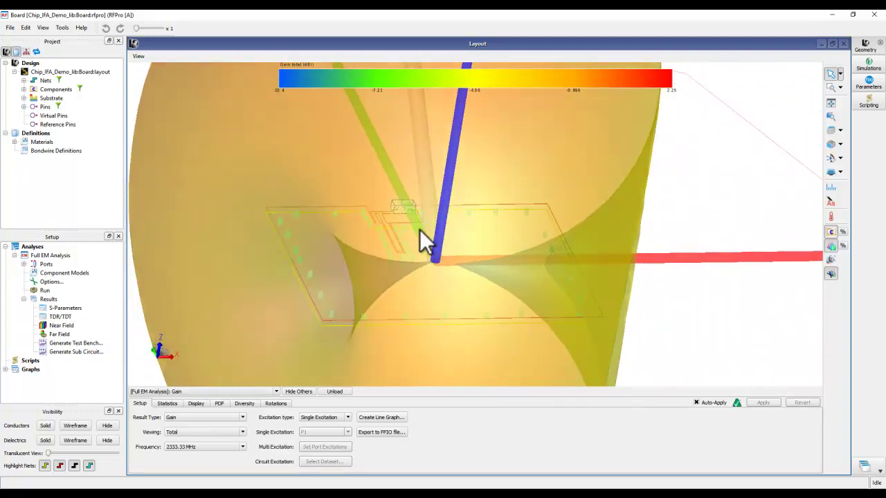